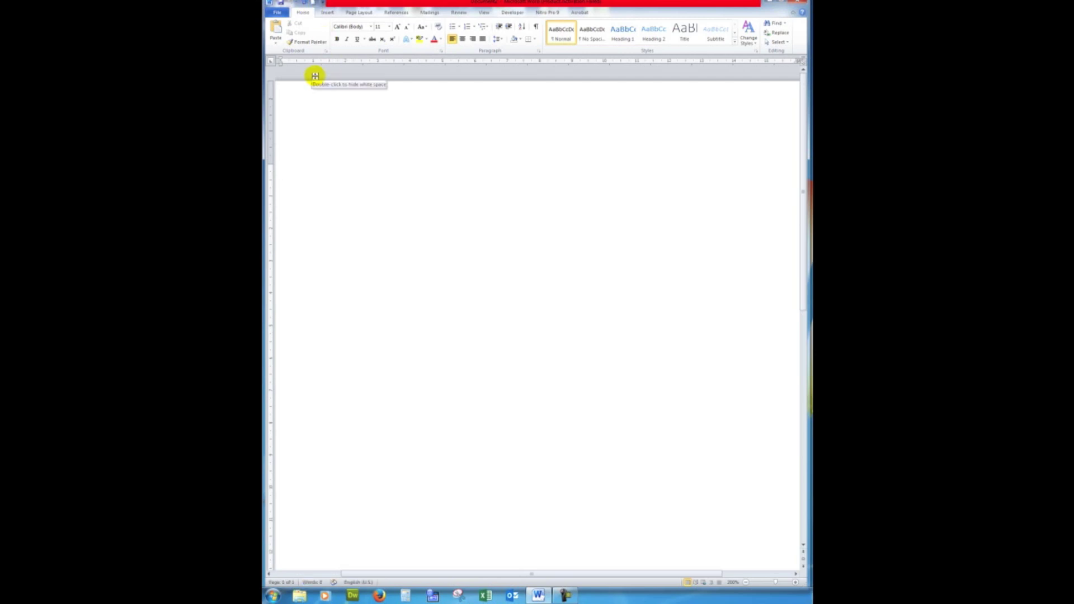
Insert the Alphabet cover page and title it VISUAL ARTZ.
left_click(326, 13)
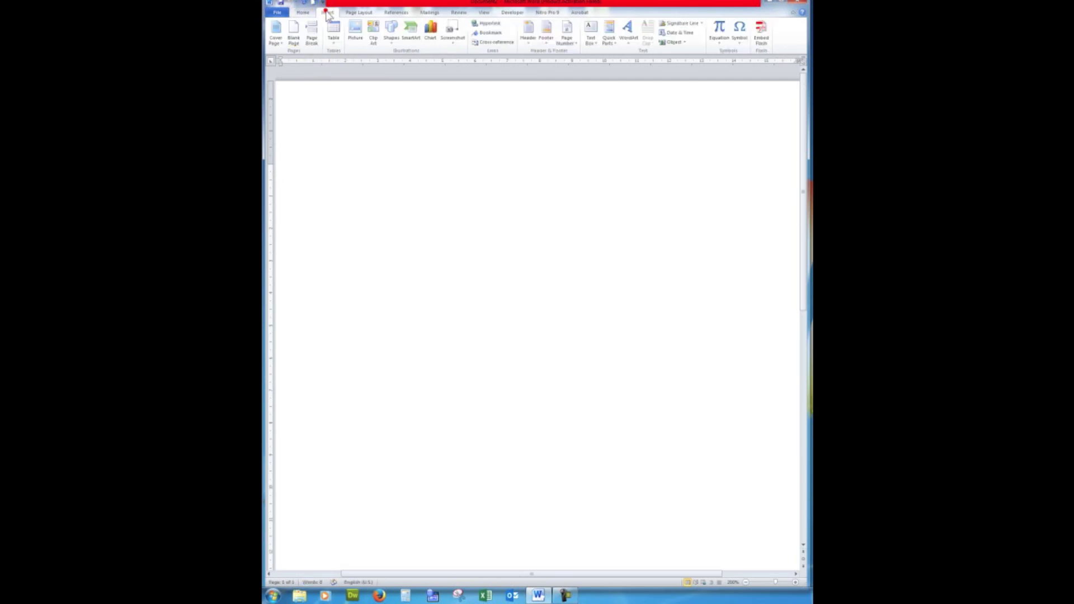
left_click(277, 34)
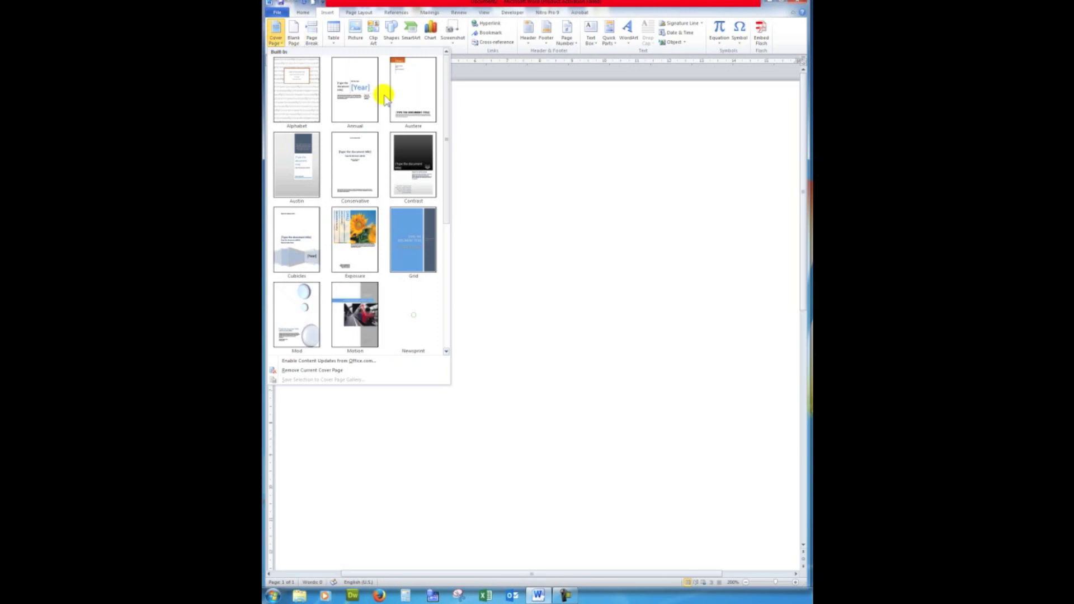
left_click(295, 86)
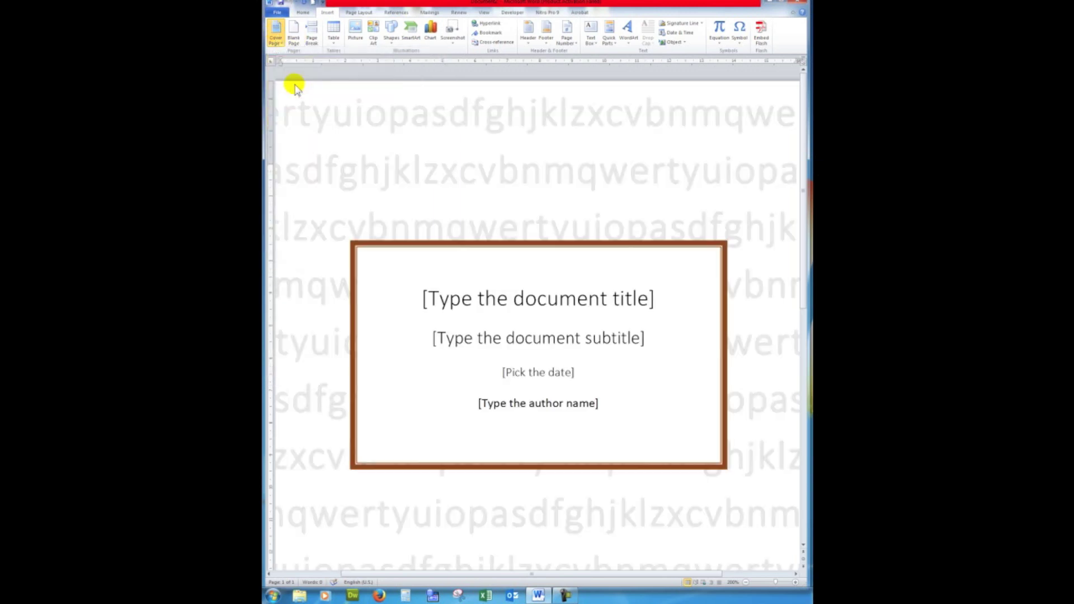
left_click(506, 298)
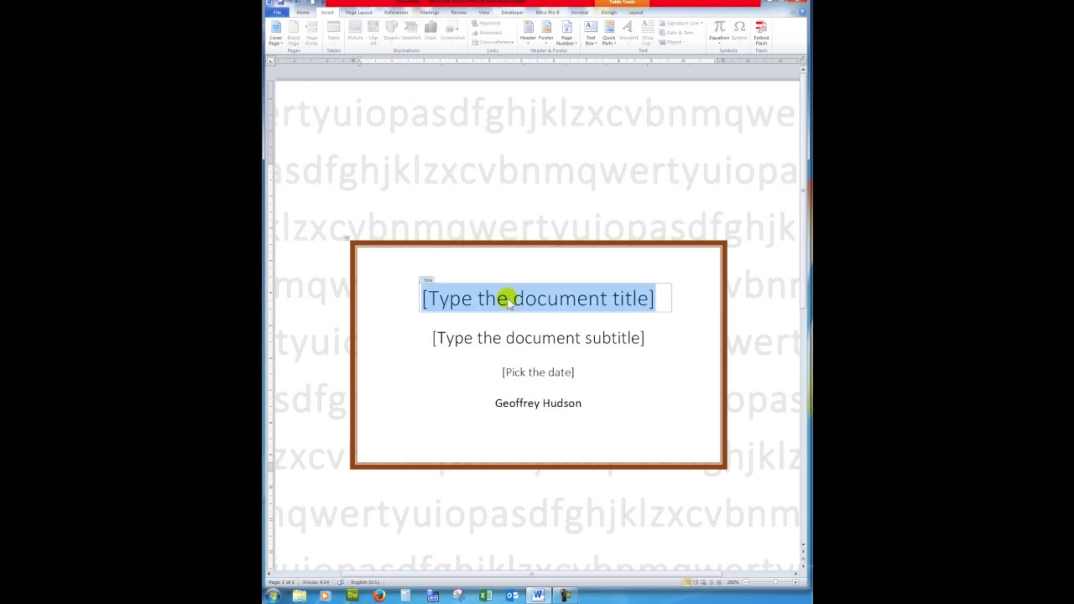
type("V")
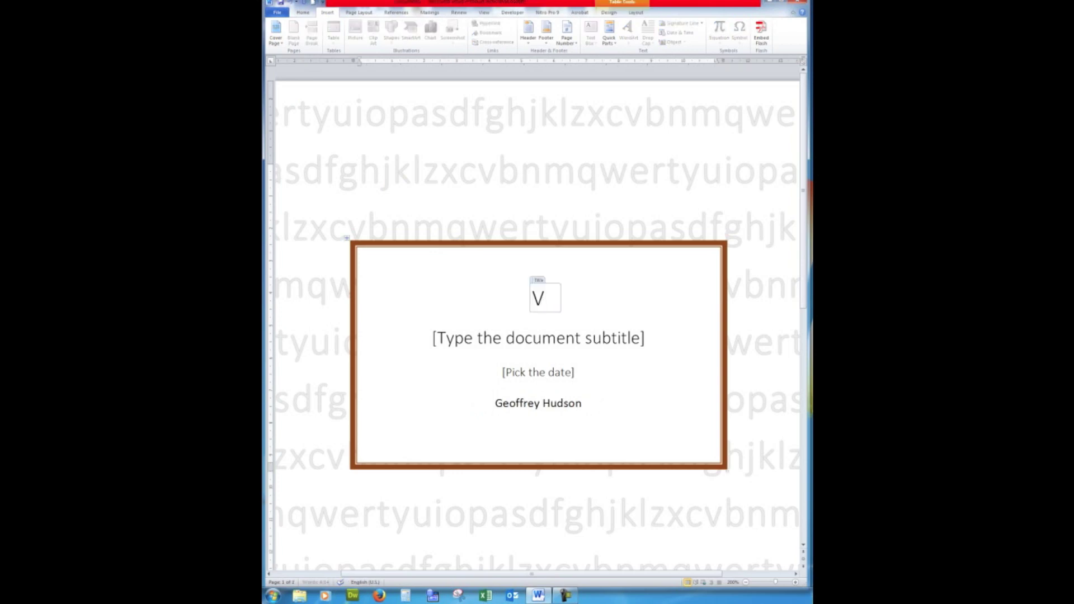
type("ISUAL")
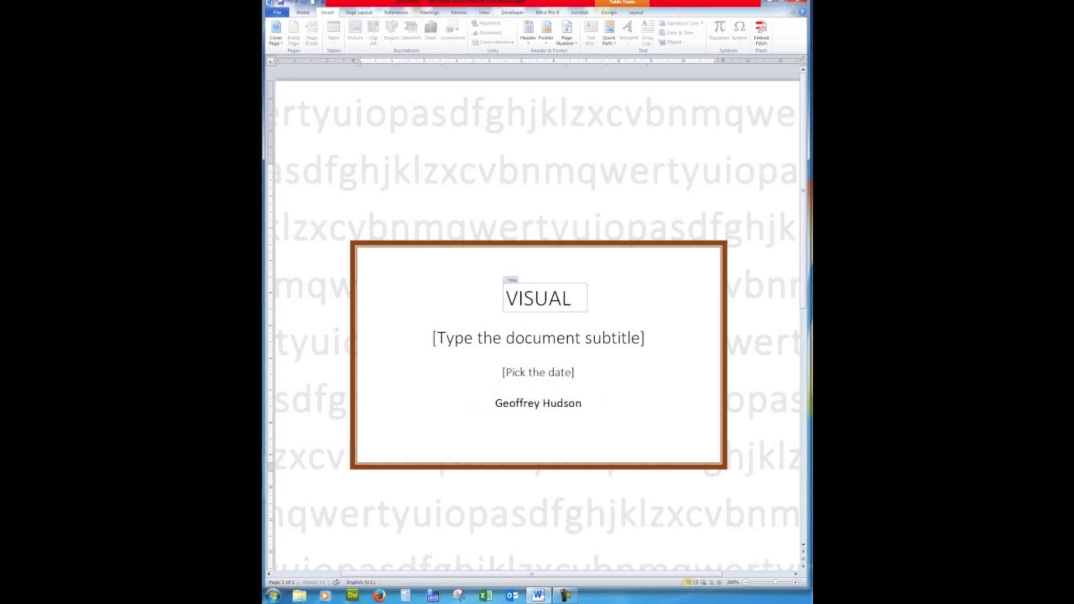
type(" ARTZ")
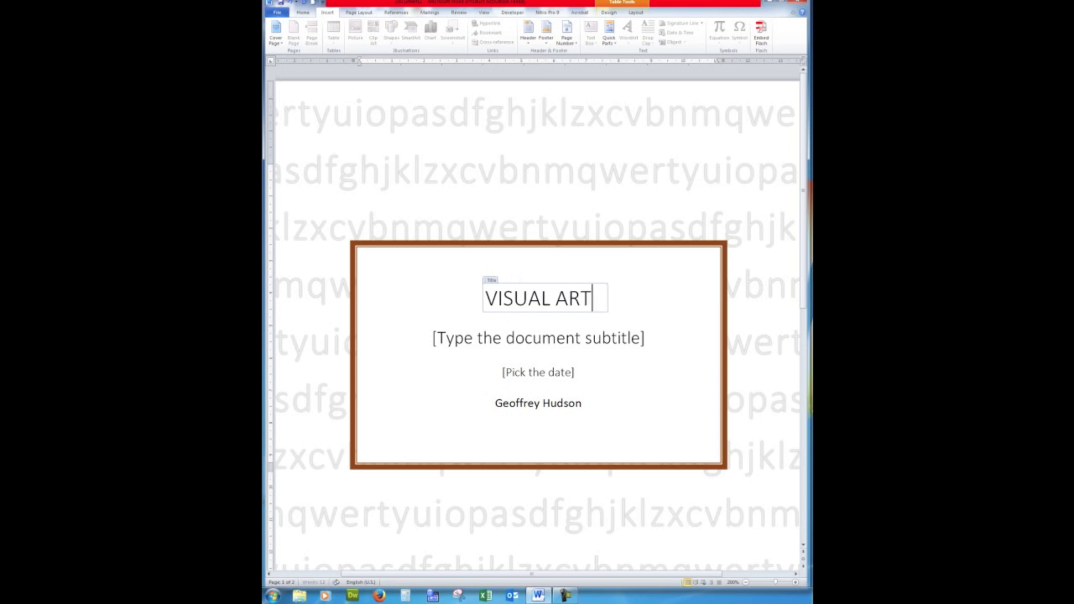
Delete the subtitle, date and author placeholders from the cover page.
left_click(492, 336)
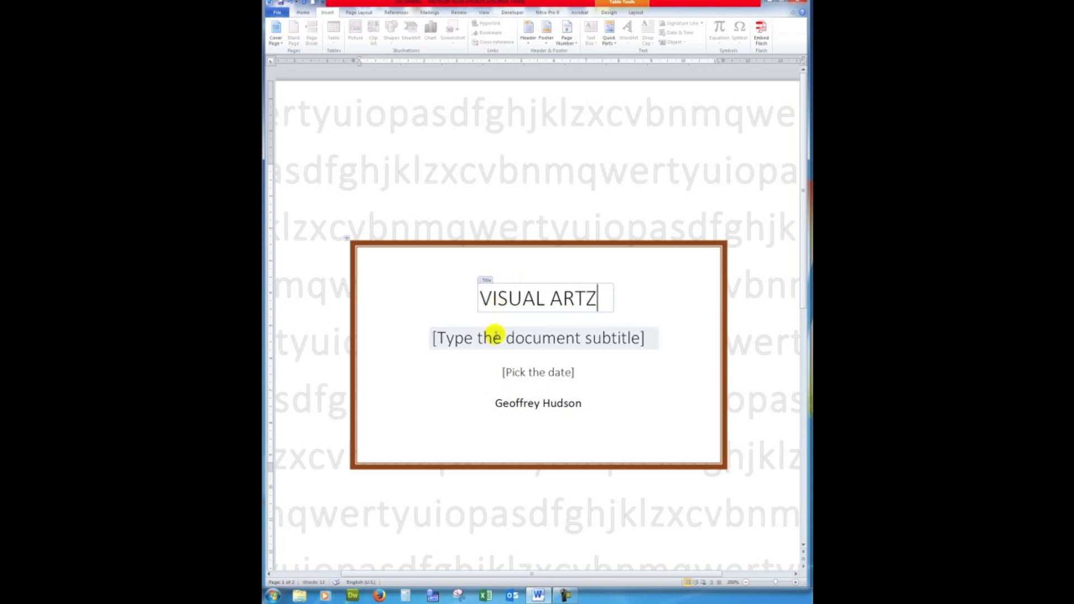
left_click(432, 324)
key("Delete")
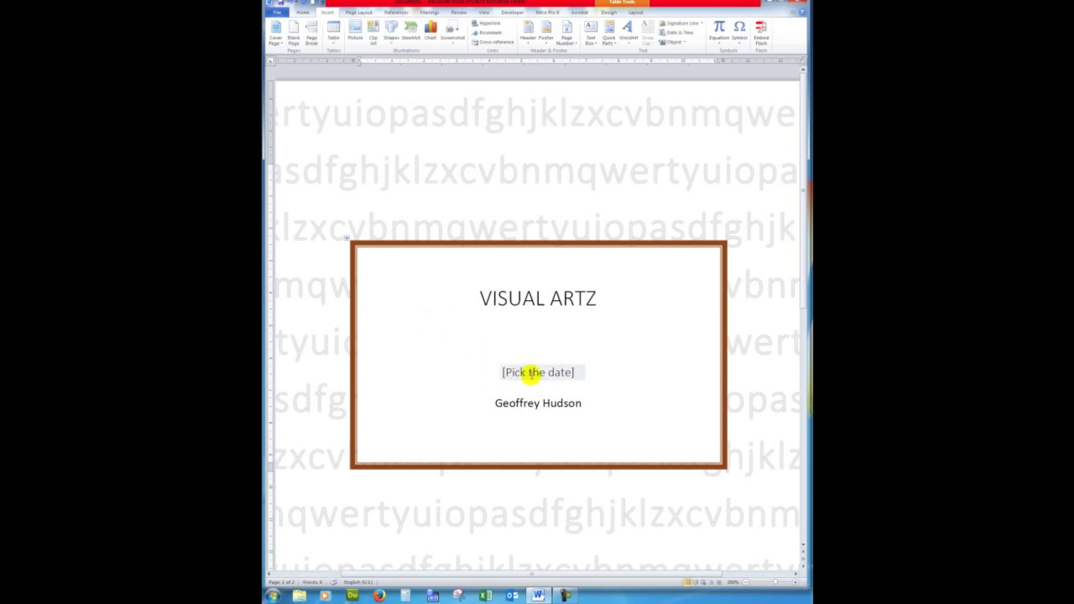
left_click(520, 372)
left_click(502, 362)
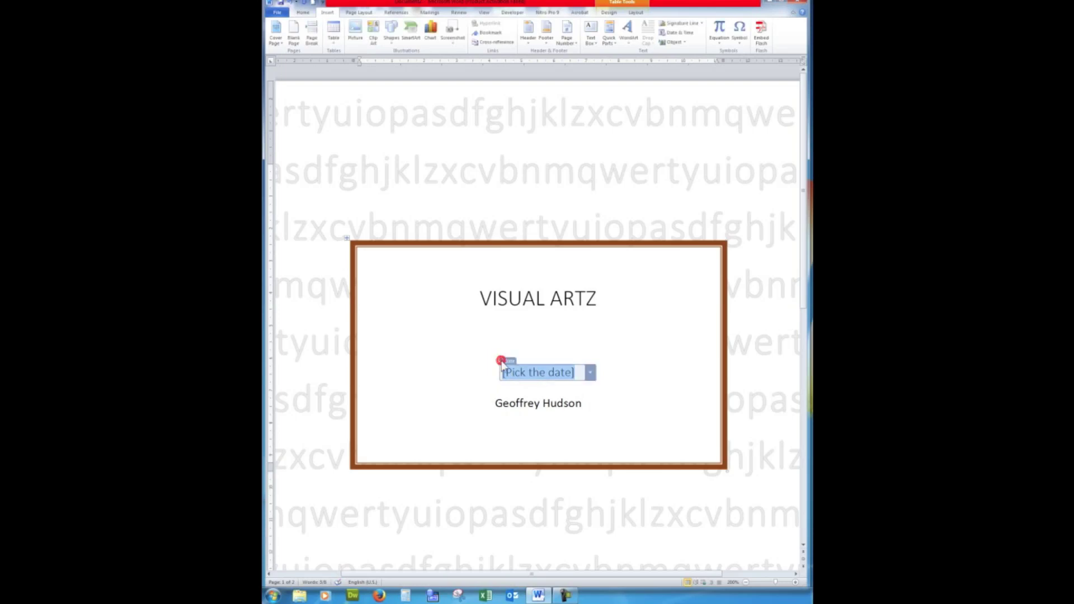
key("Delete")
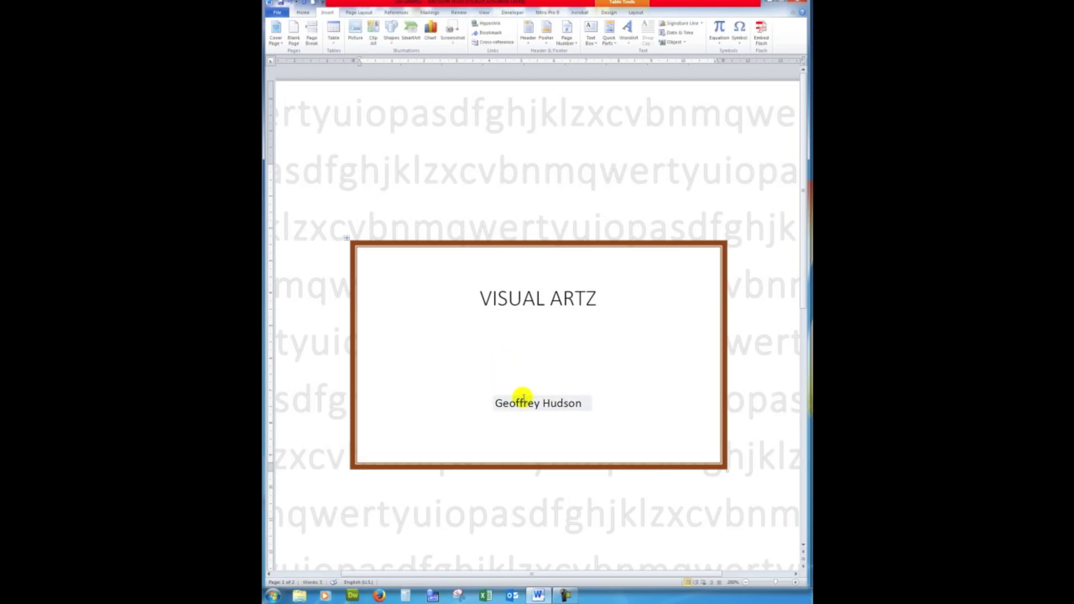
left_click(527, 403)
left_click(494, 392)
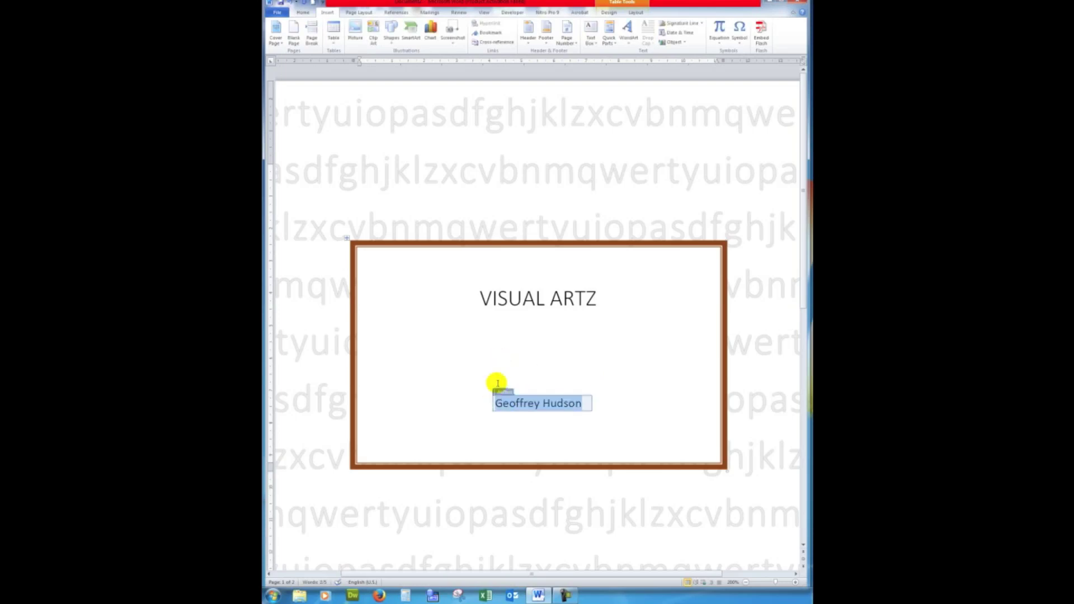
key("Delete")
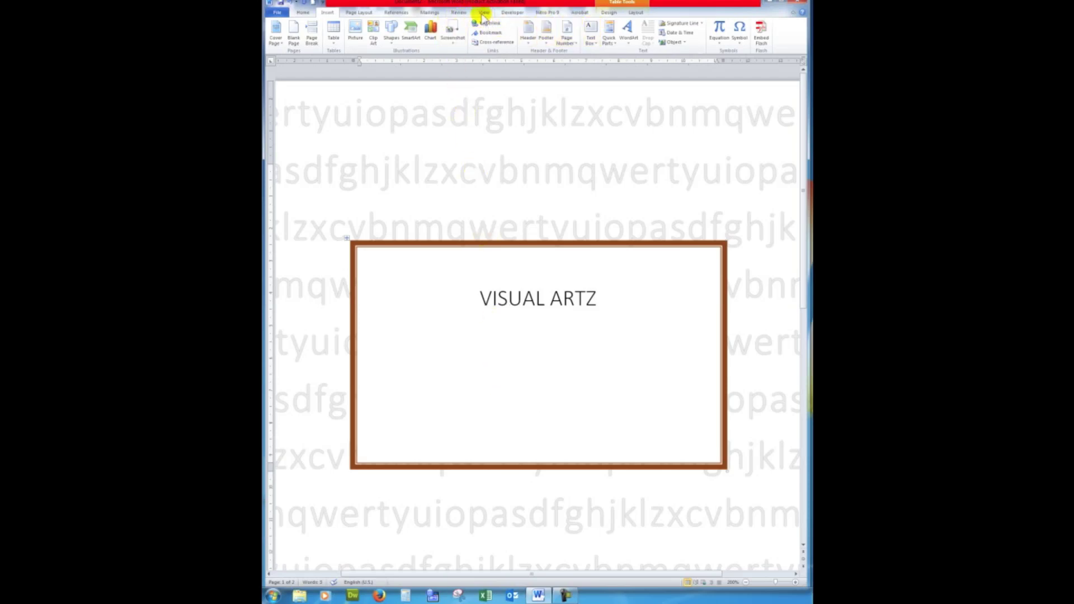
left_click(483, 13)
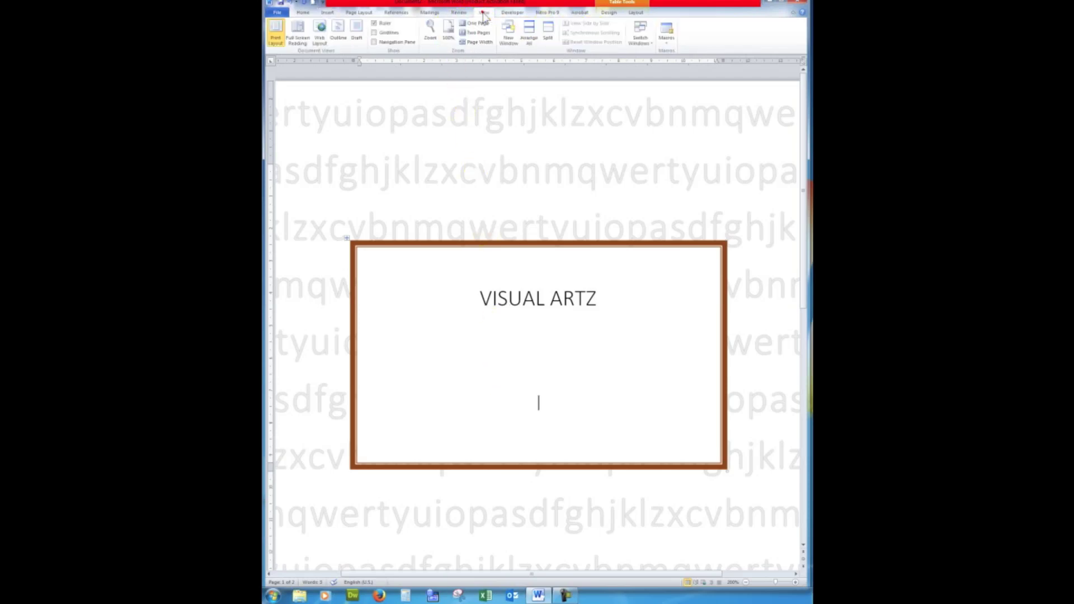
Switch to Outline view, place the cursor below the cover, and show the master document commands.
left_click(339, 29)
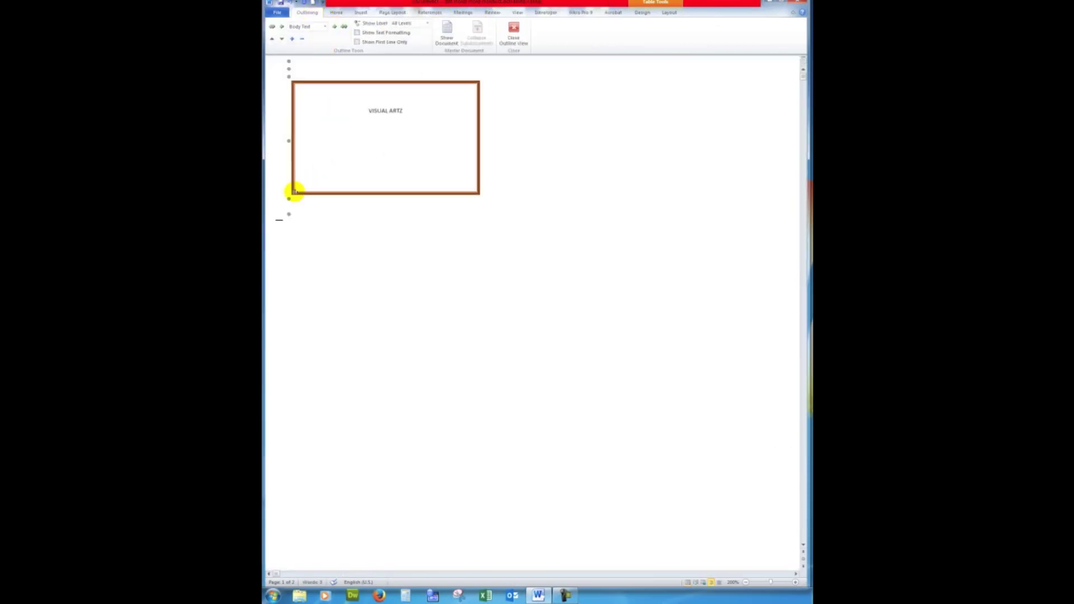
left_click(296, 205)
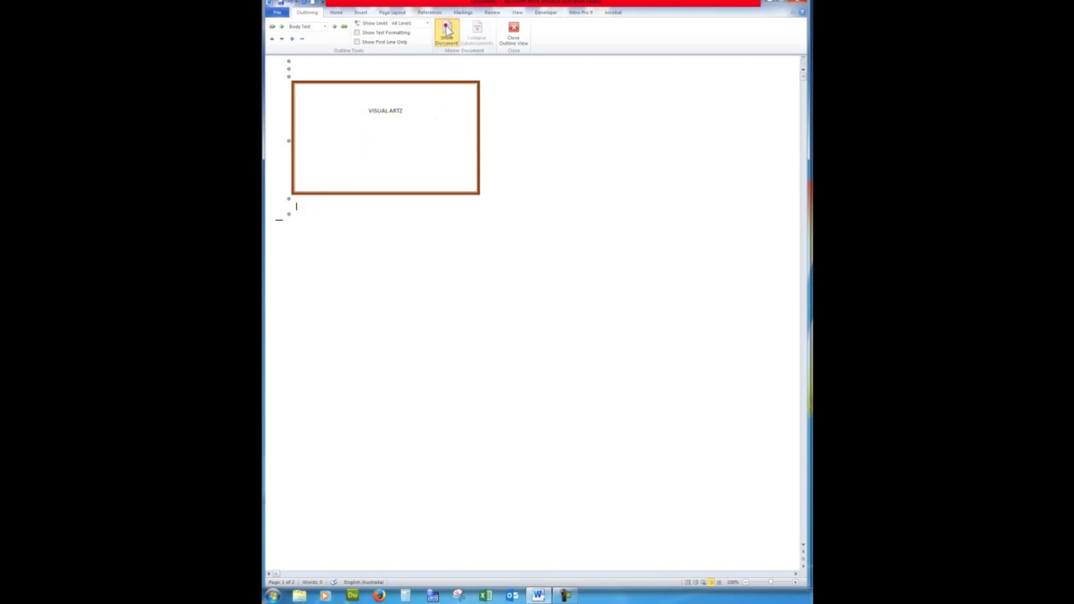
left_click(447, 32)
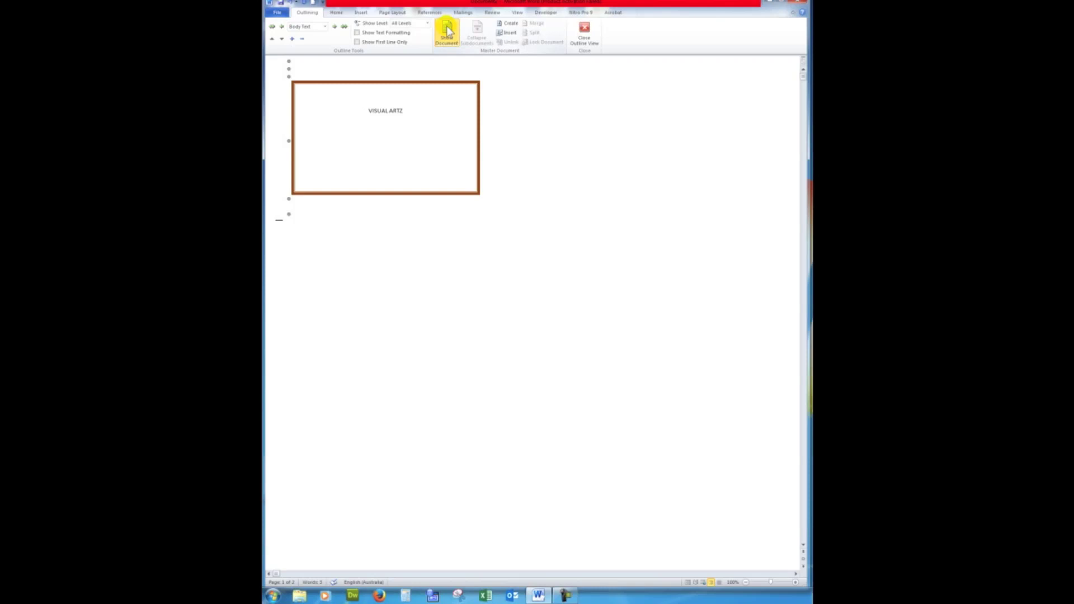
left_click(509, 33)
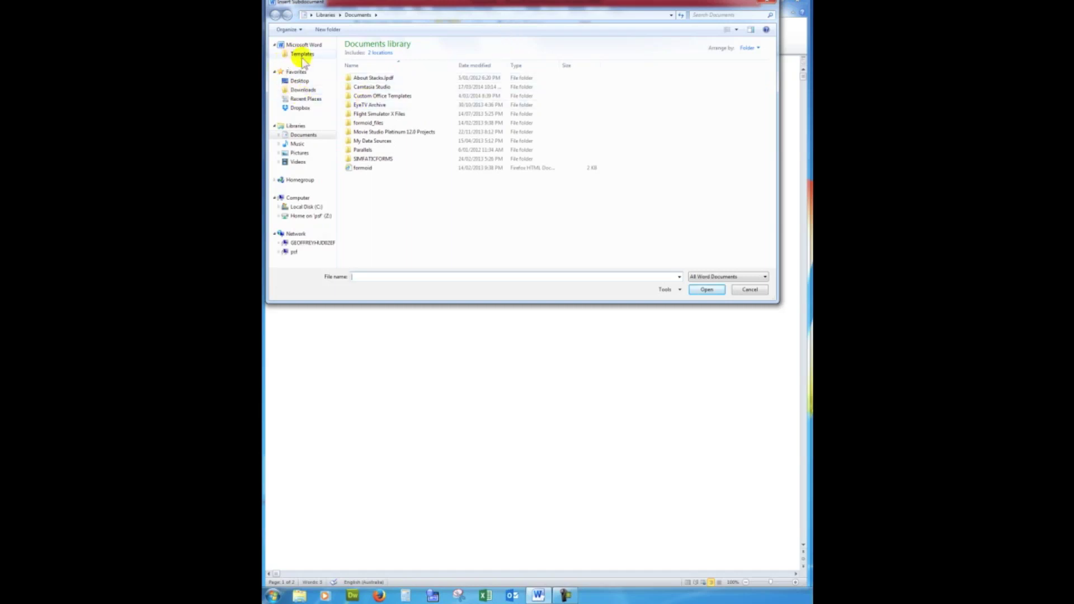
Browse to Desktop > Files for Word Master Document and select Visual Artz - About VA.
left_click(299, 81)
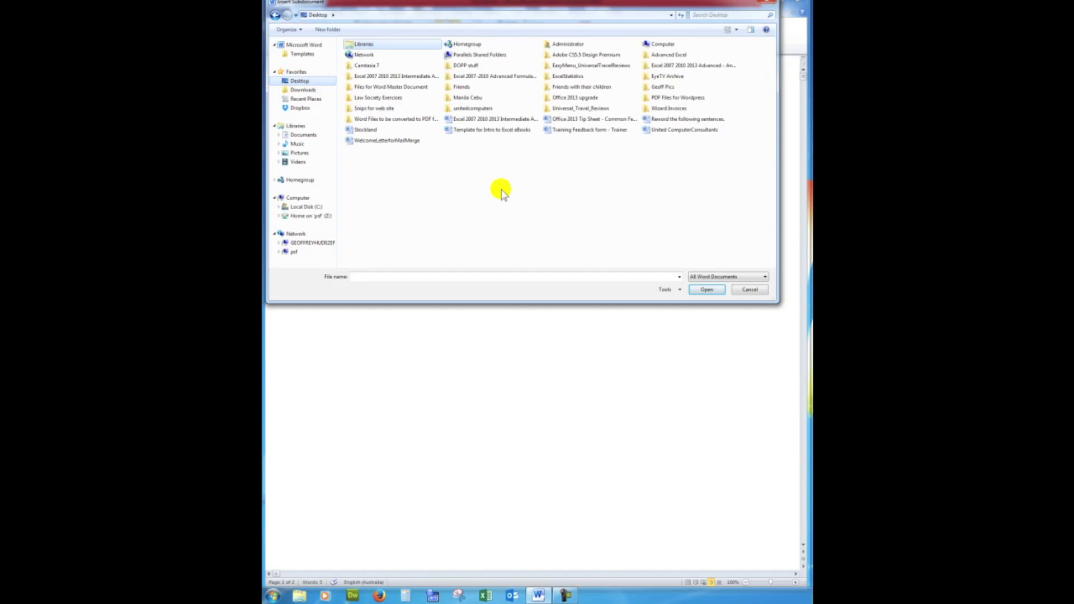
double_click(388, 89)
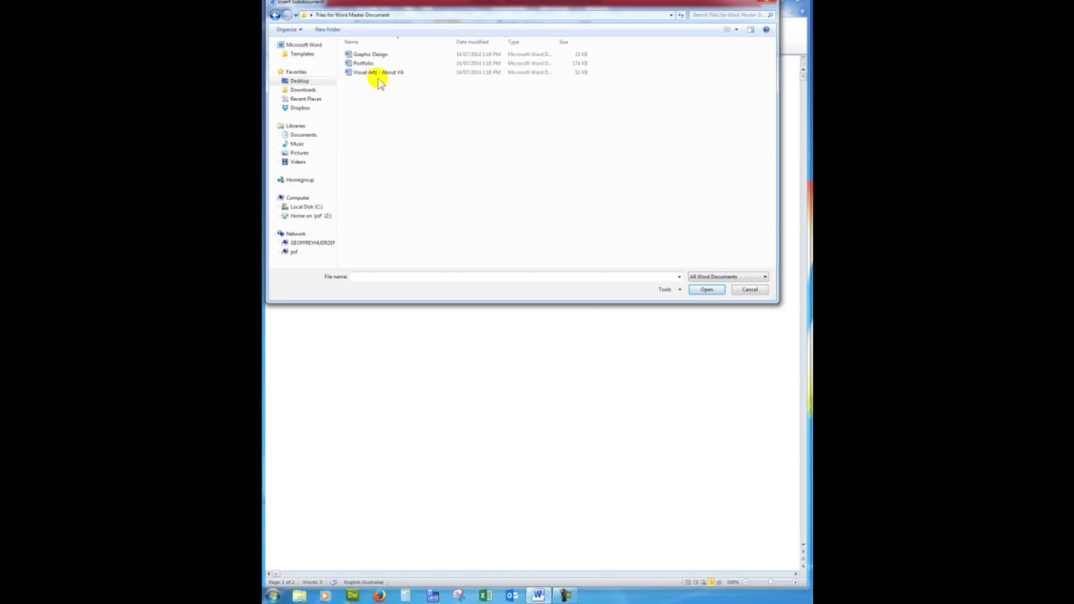
left_click(362, 73)
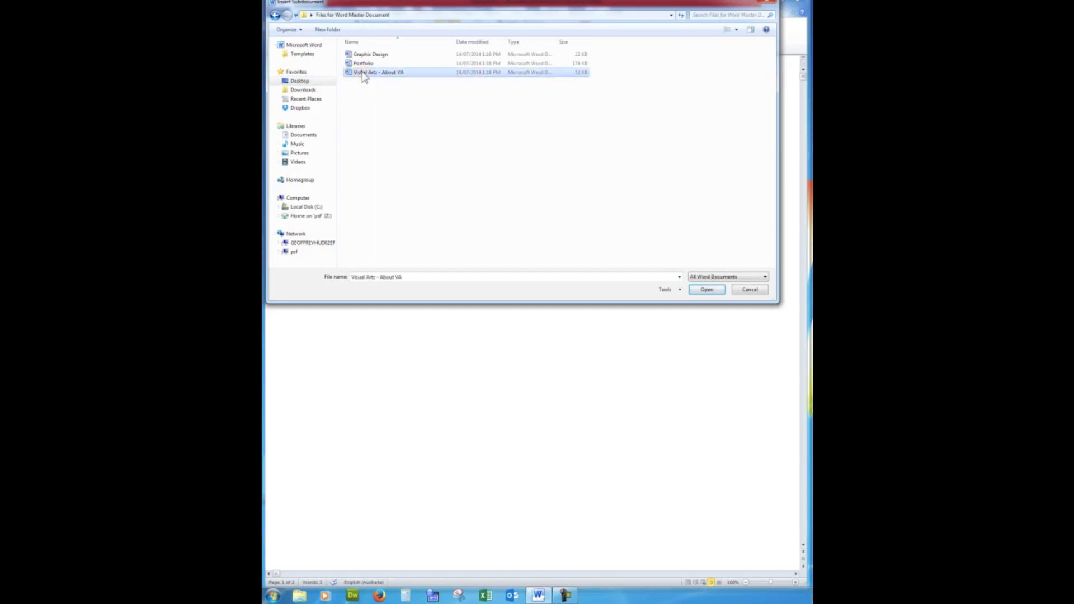
Insert Visual Artz - About VA as a subdocument, accepting the Heading 1, 2 and 3 Char style conflicts.
left_click(708, 289)
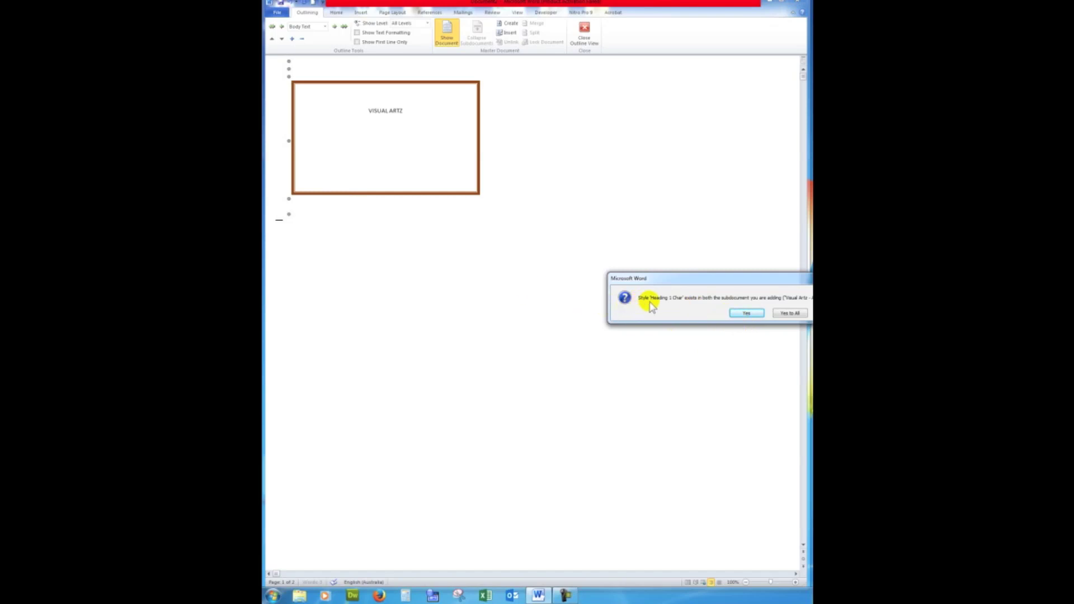
left_click(742, 306)
key("Return")
key("Return")
left_click(748, 313)
left_click(748, 313)
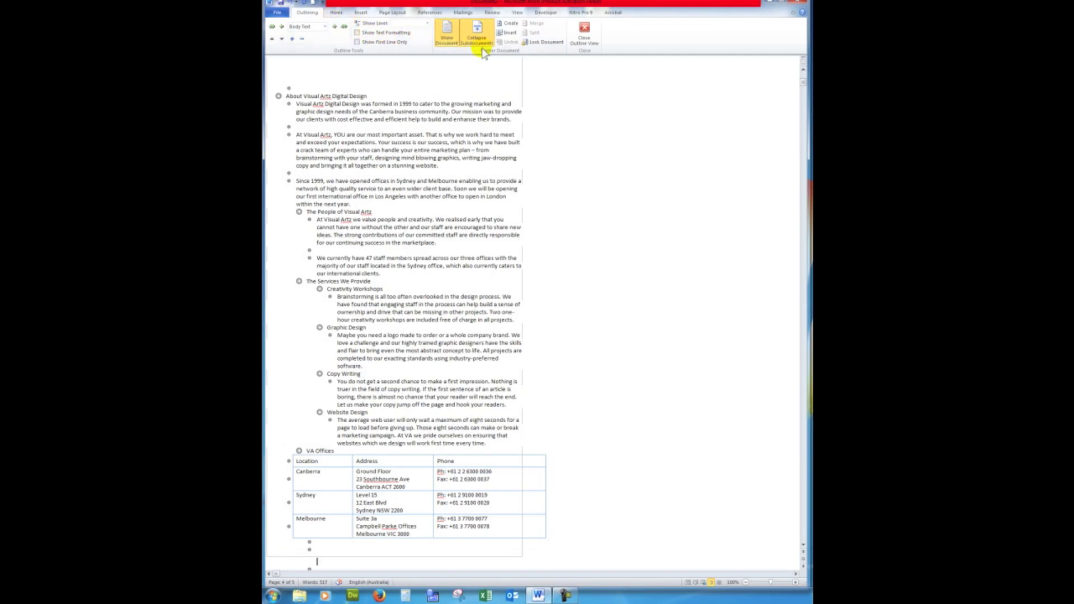
Insert the Graphic Design file as a subdocument.
left_click(509, 33)
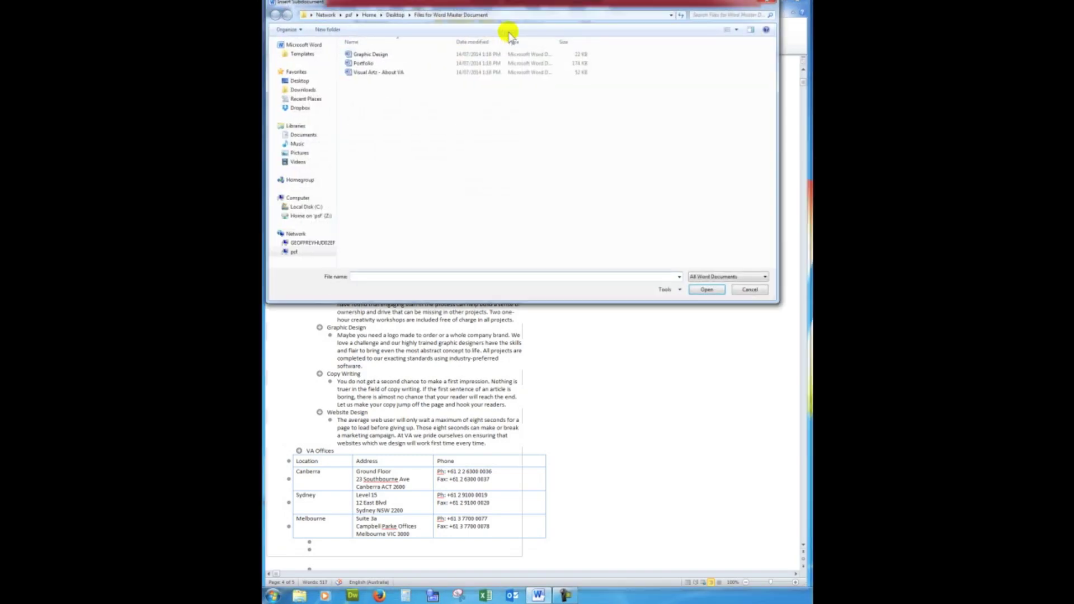
left_click(368, 55)
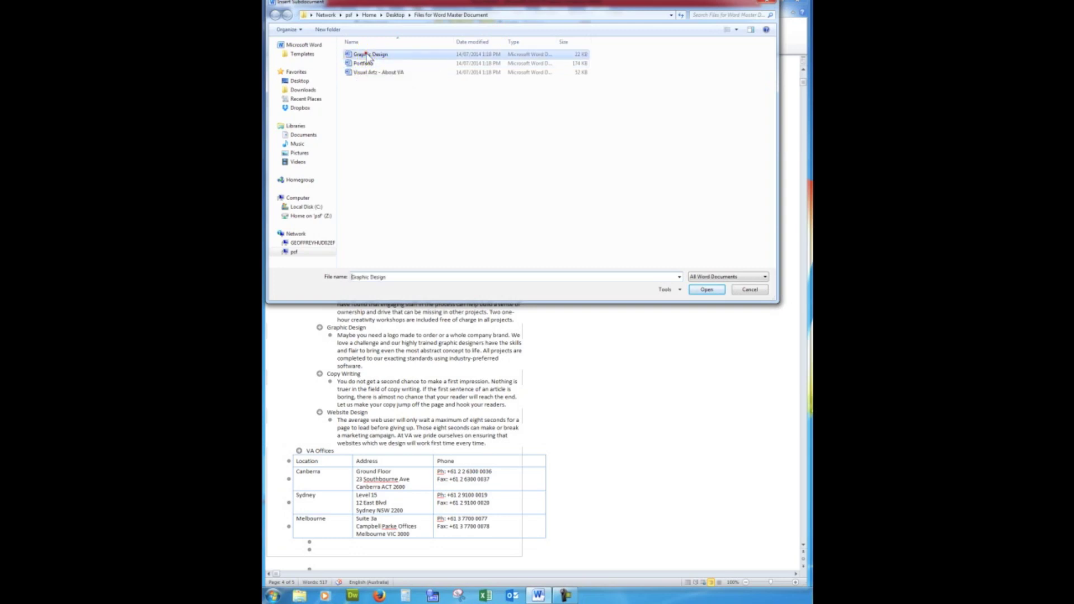
left_click(704, 290)
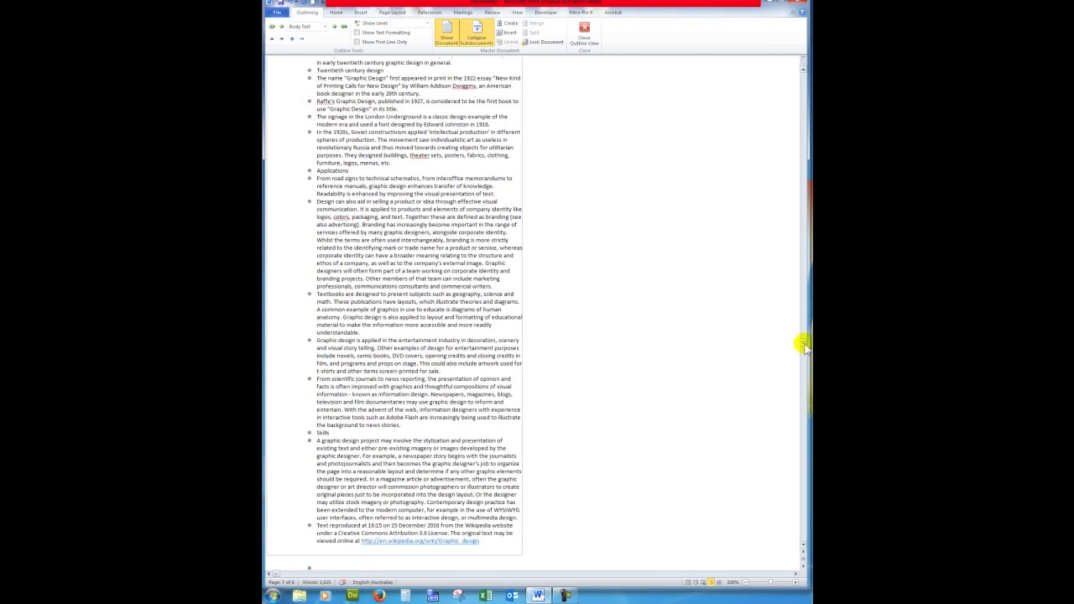
Insert the Portfolio file as a subdocument, accepting the Heading 1 and 2 Char style conflicts.
left_click(509, 34)
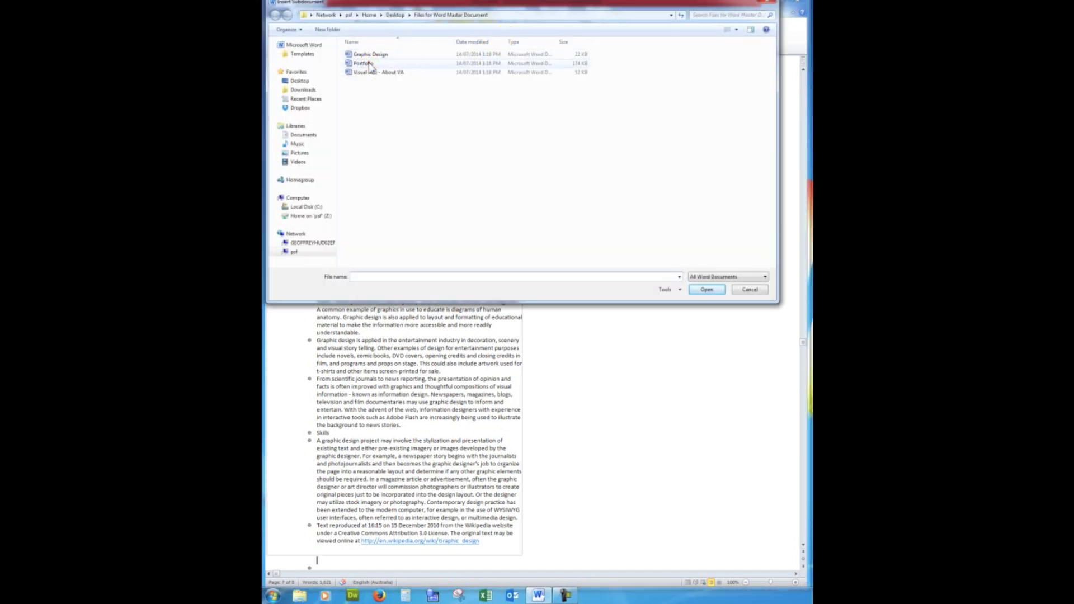
left_click(370, 63)
left_click(694, 291)
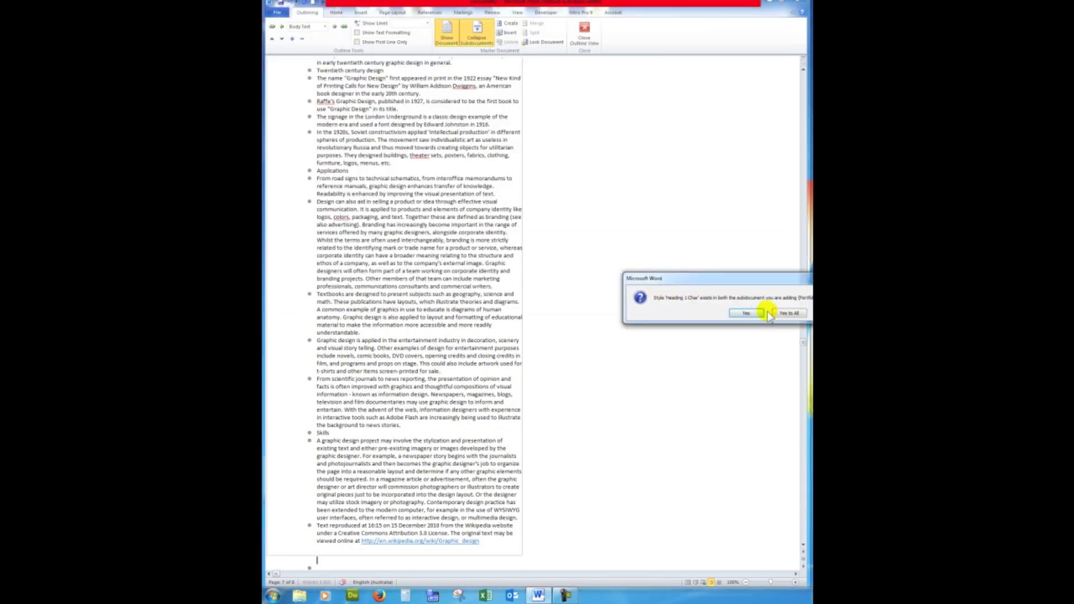
left_click(746, 313)
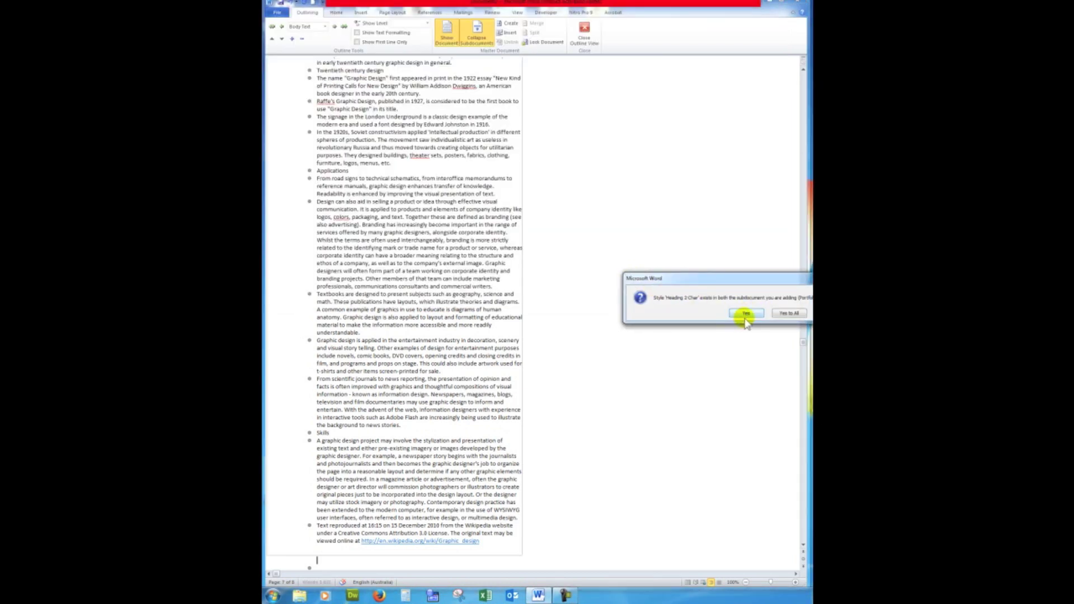
left_click(744, 314)
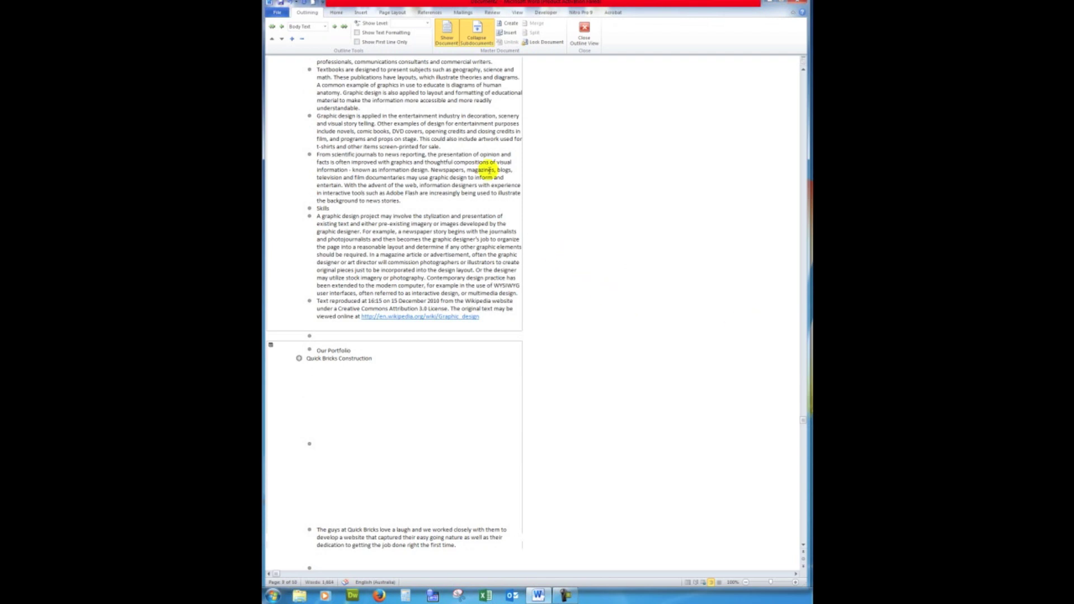
left_click(478, 35)
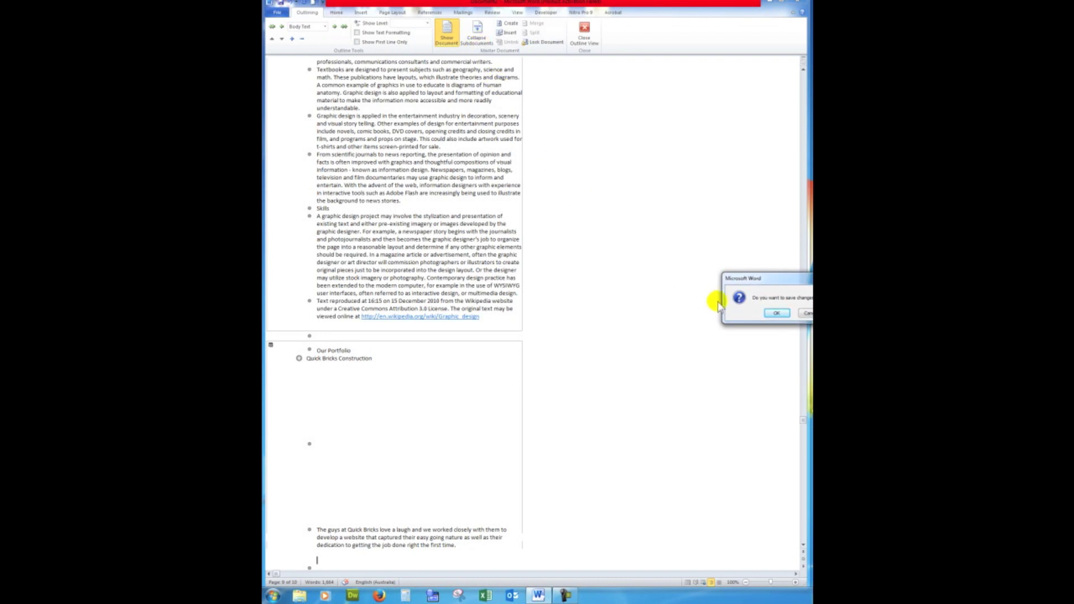
Save the master document as 'VISUAL ARTZ Master' and collapse its subdocuments into links.
left_click(777, 314)
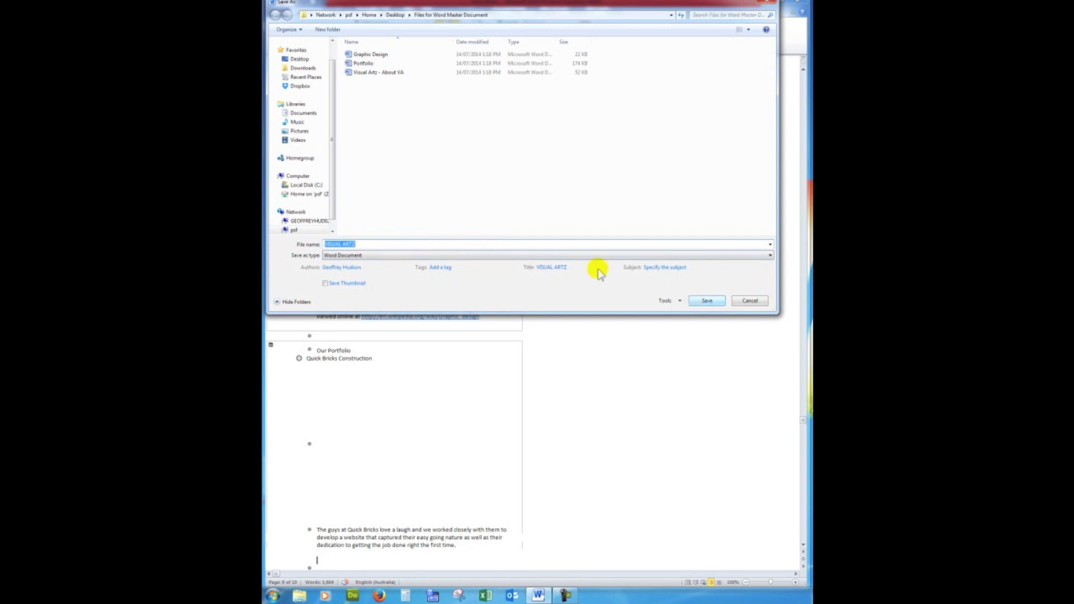
left_click(426, 243)
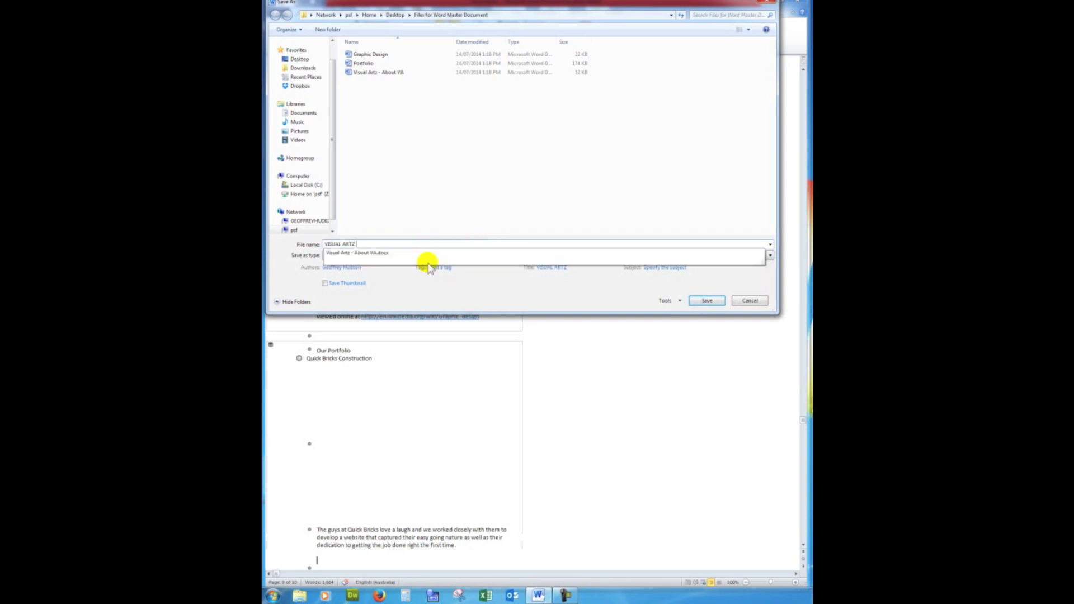
type("Master")
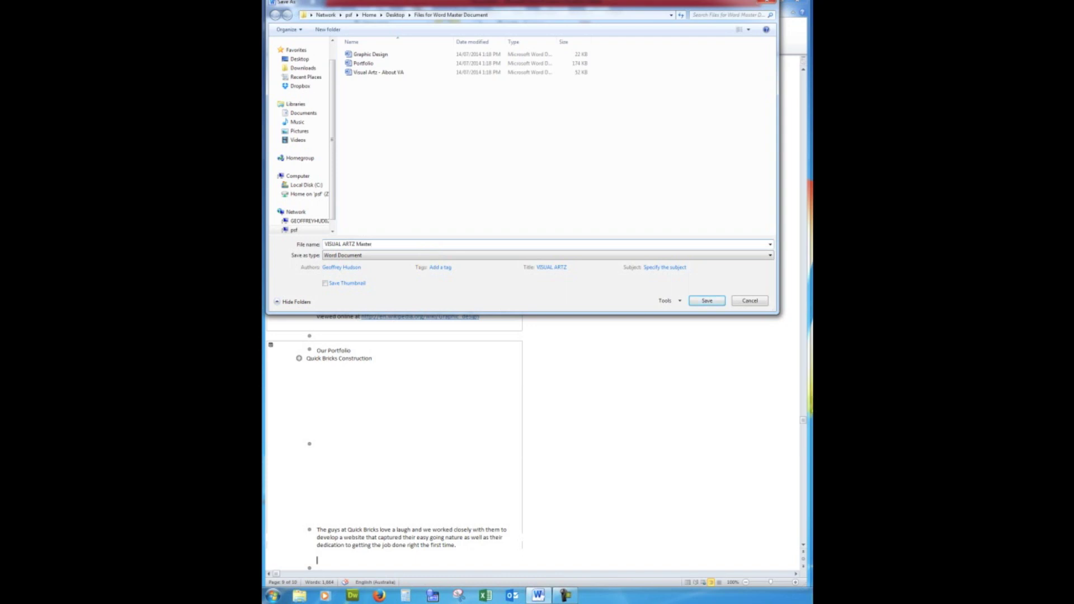
left_click(706, 301)
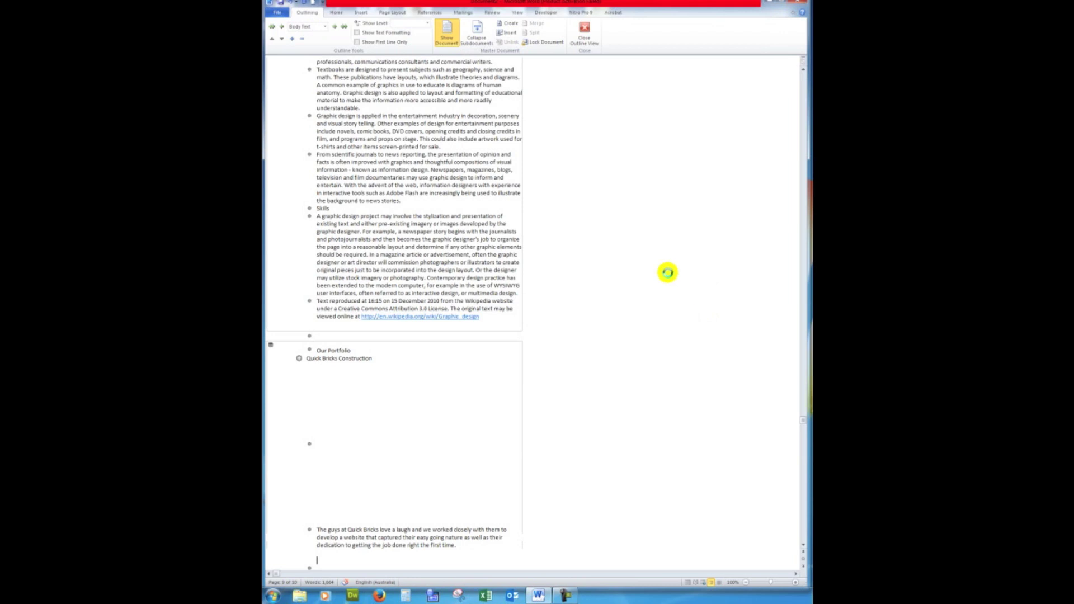
left_click(478, 33)
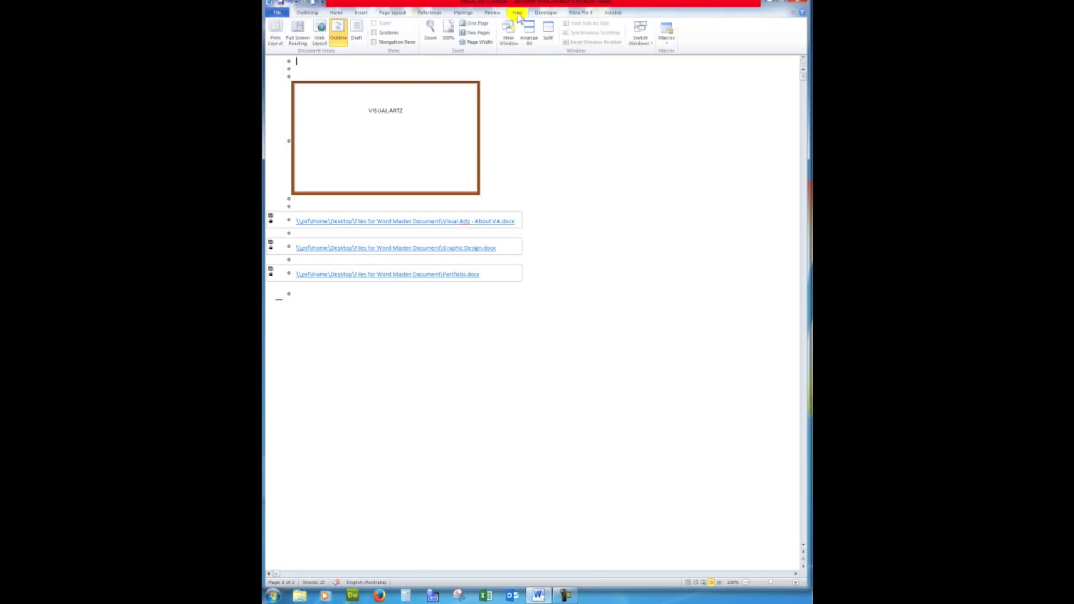
Switch to Print Layout and scroll to the VISUAL ARTZ cover and the three subdocument links.
left_click(276, 31)
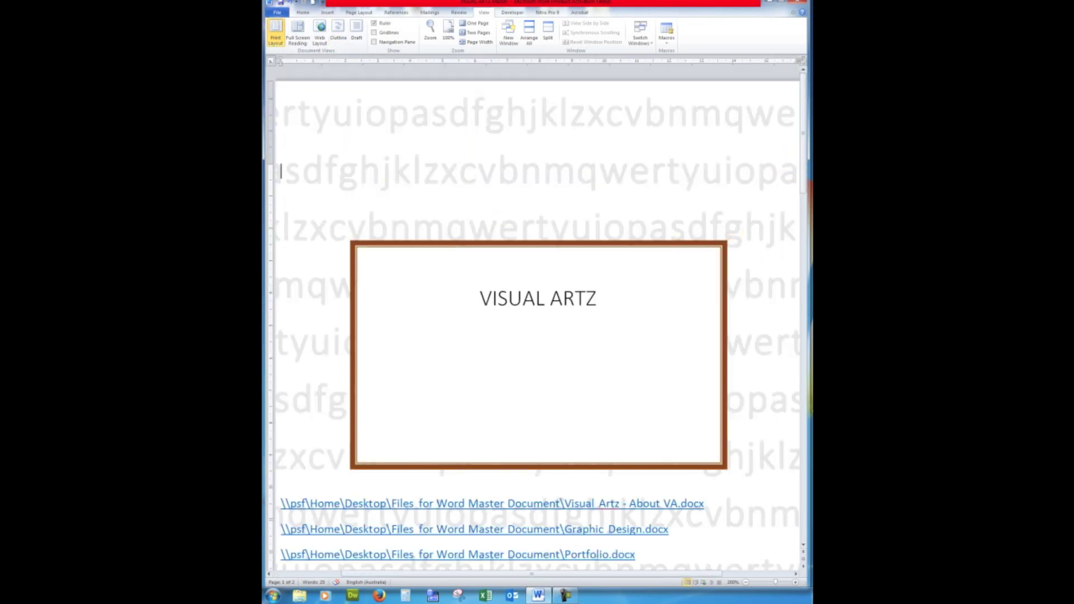
left_click_drag(801, 163, 805, 96)
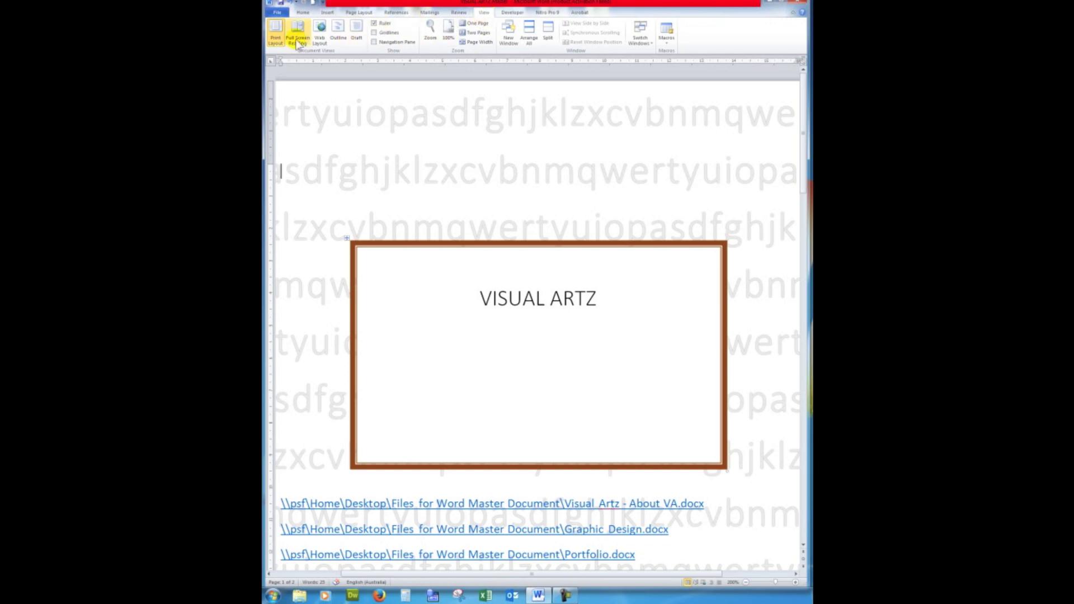
Expand the subdocuments in Outline view and return to Print Layout.
left_click(338, 29)
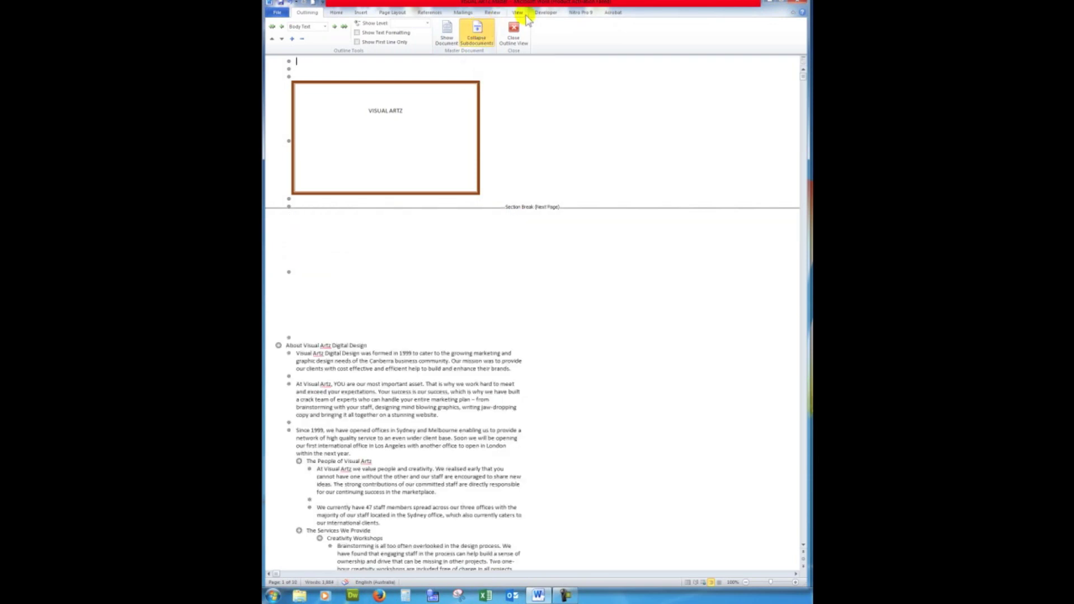
left_click(517, 13)
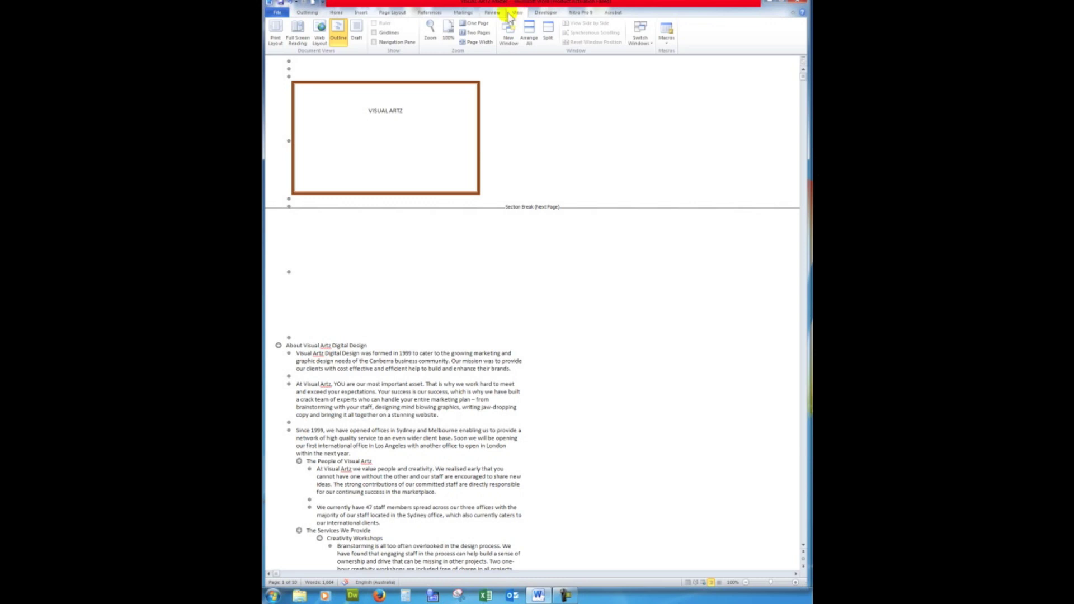
left_click(275, 32)
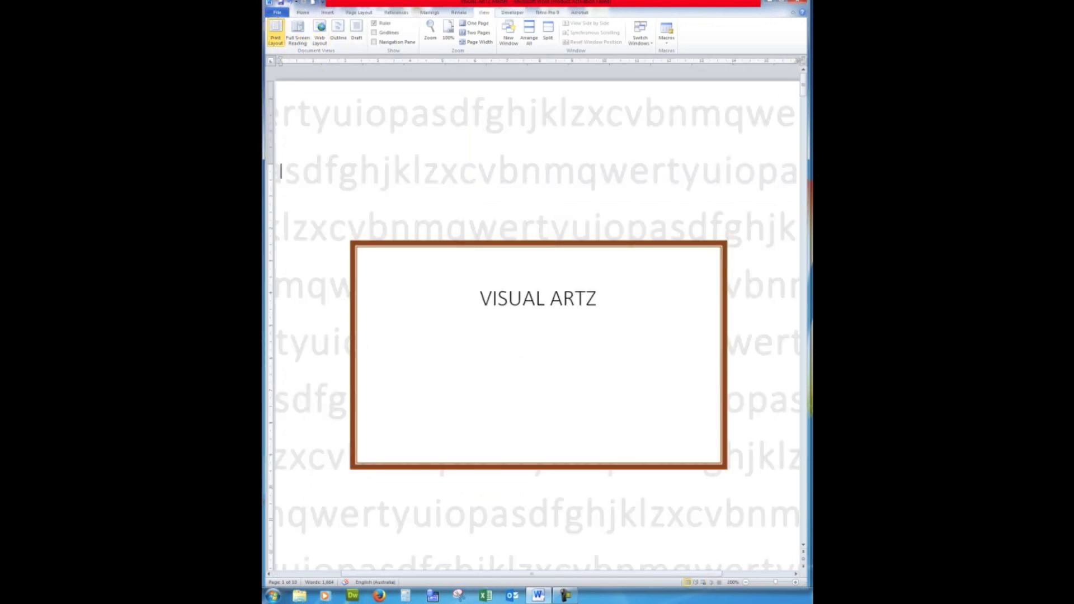
Page down through the About VA offices table and Graphic Design text toward Our Portfolio.
left_click_drag(804, 82, 805, 113)
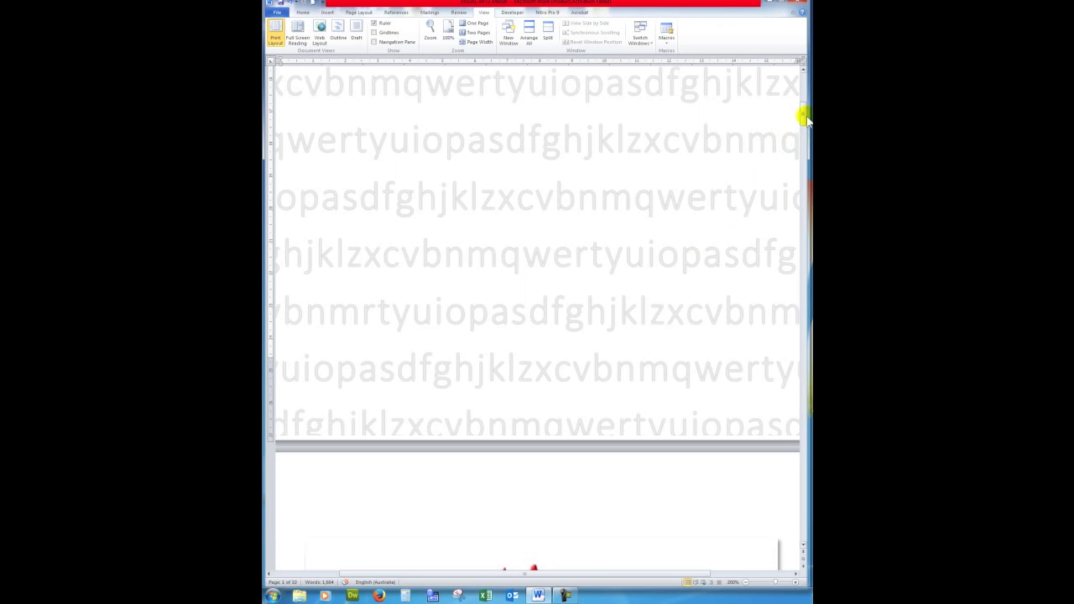
left_click_drag(805, 112, 804, 68)
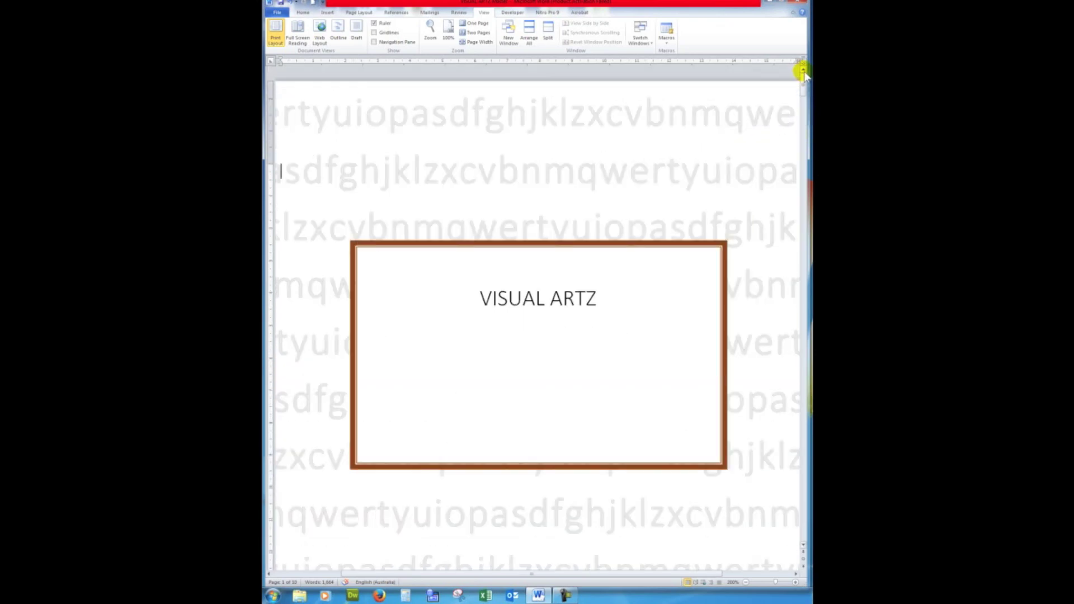
scroll(805, 73, "down", 5)
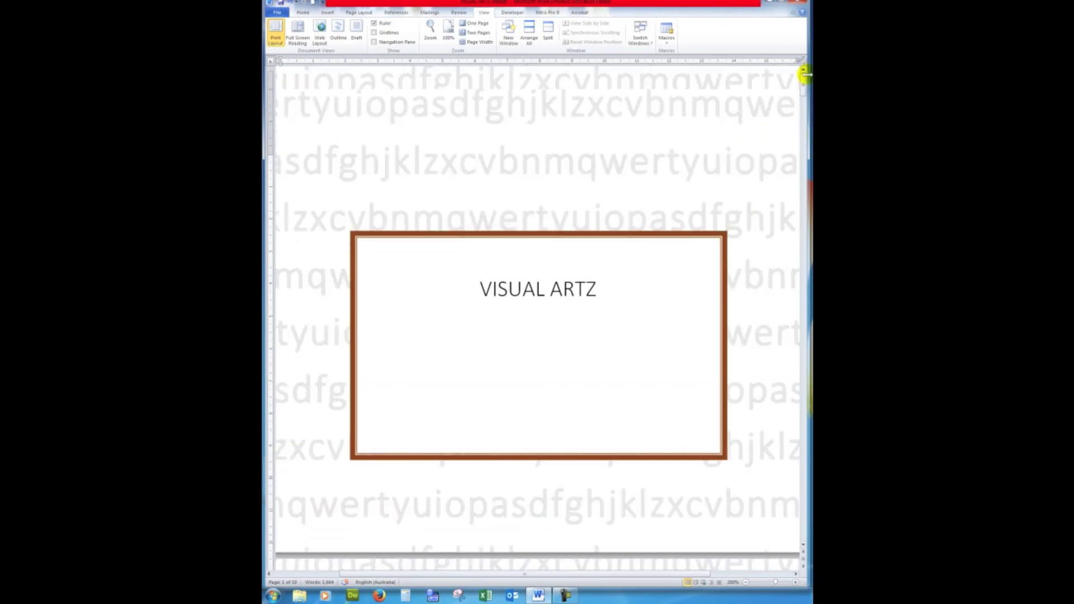
scroll(807, 78, "down", 5)
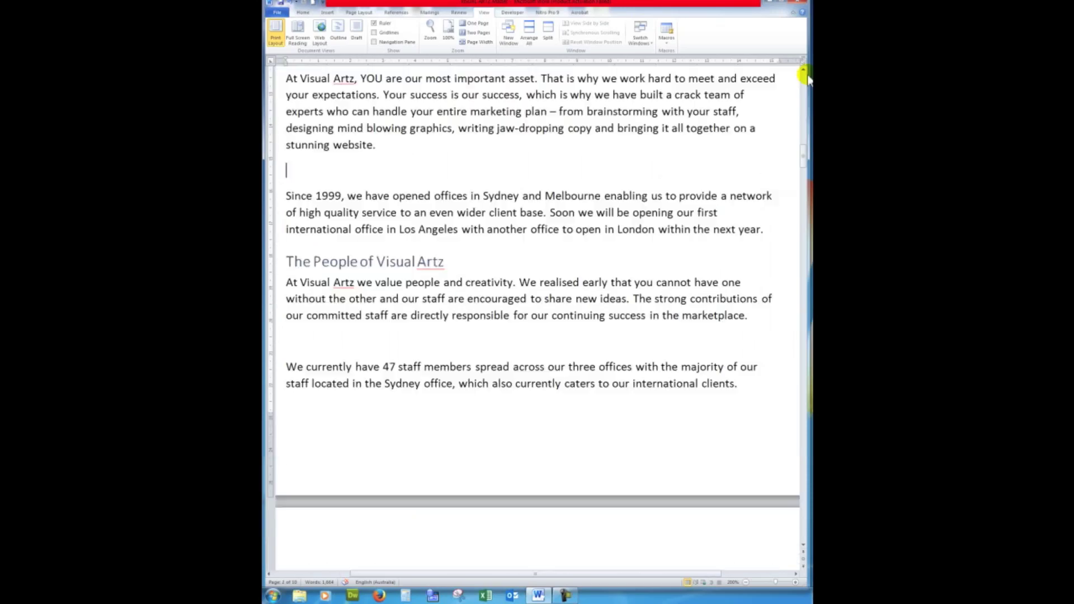
key("Page_Down")
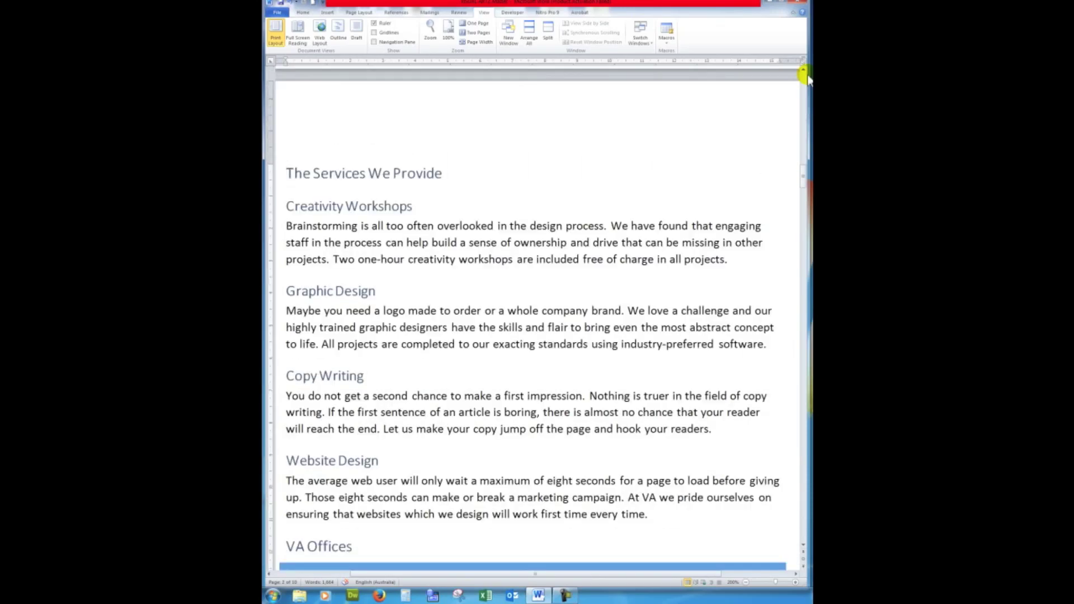
key("Page_Down")
key("Page_Down")
key("Page_Down")
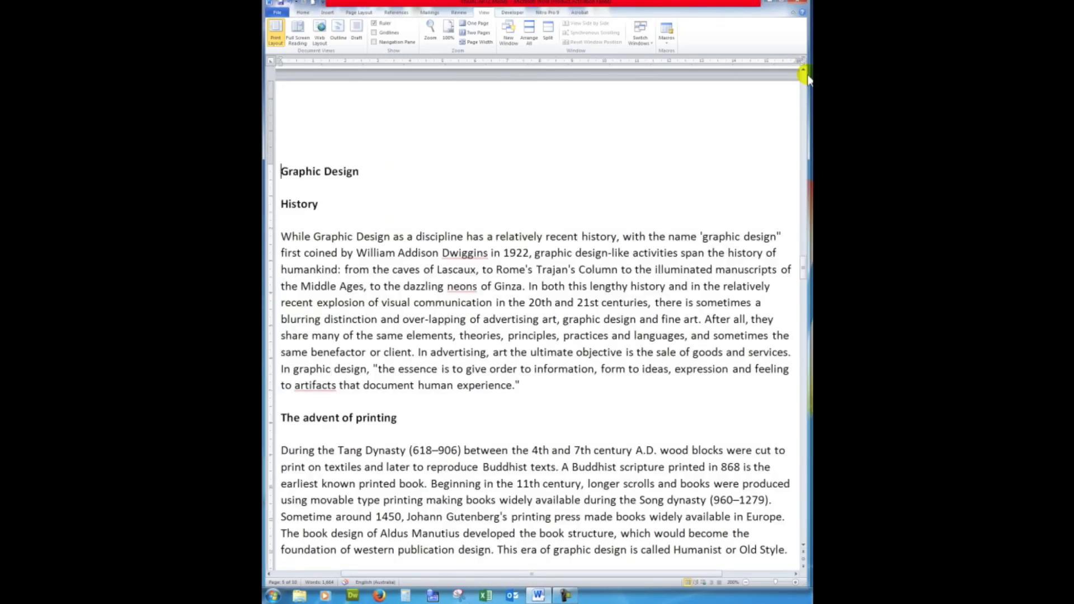
key("Page_Down")
key("Page_Down")
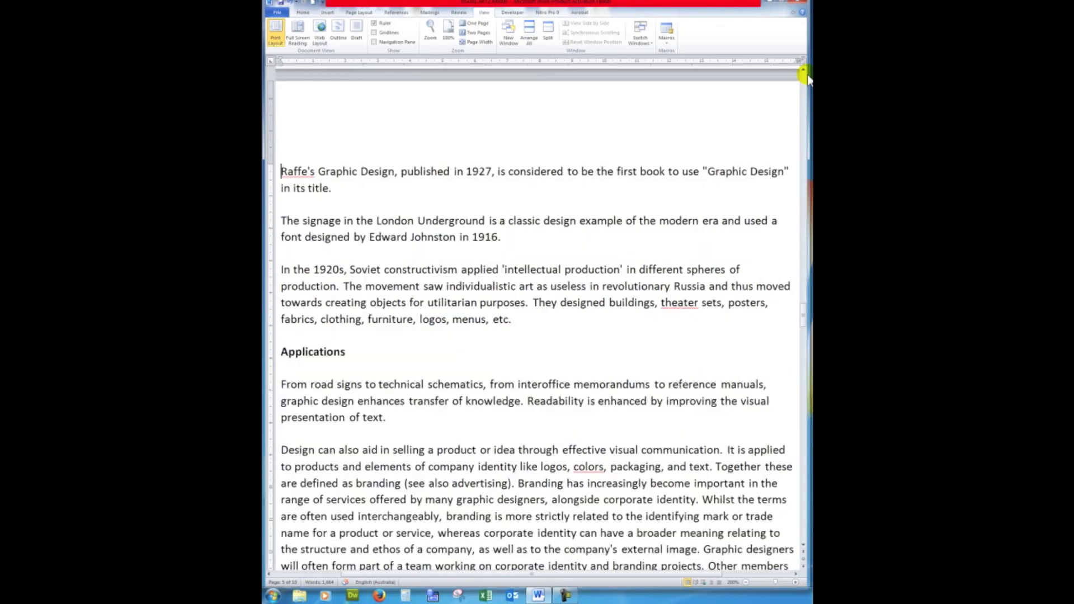
key("Page_Down")
key("Page_Down")
key("Page_Down")
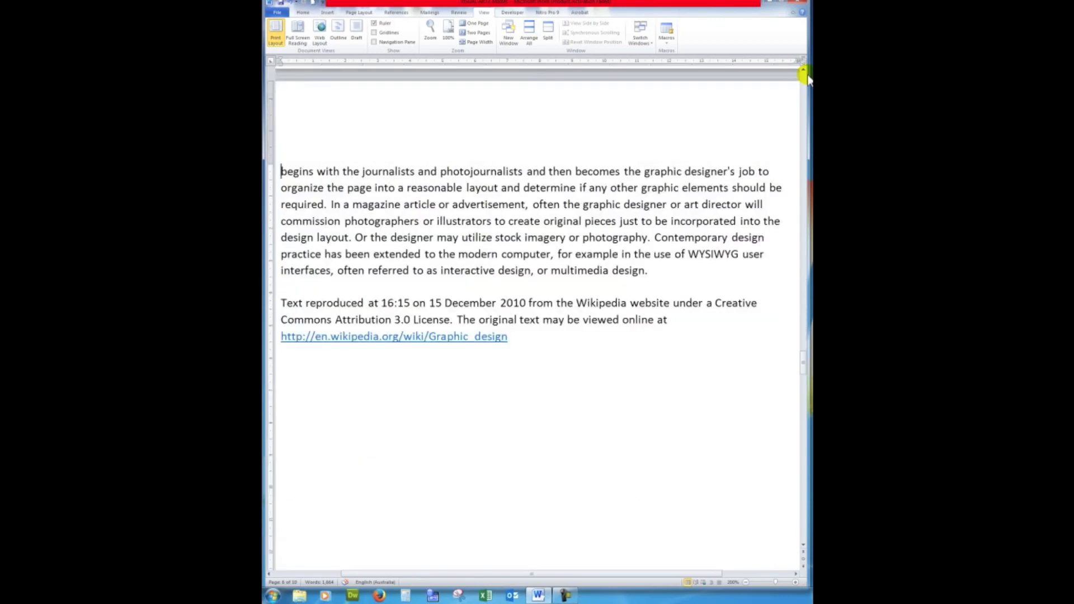
key("Page_Down")
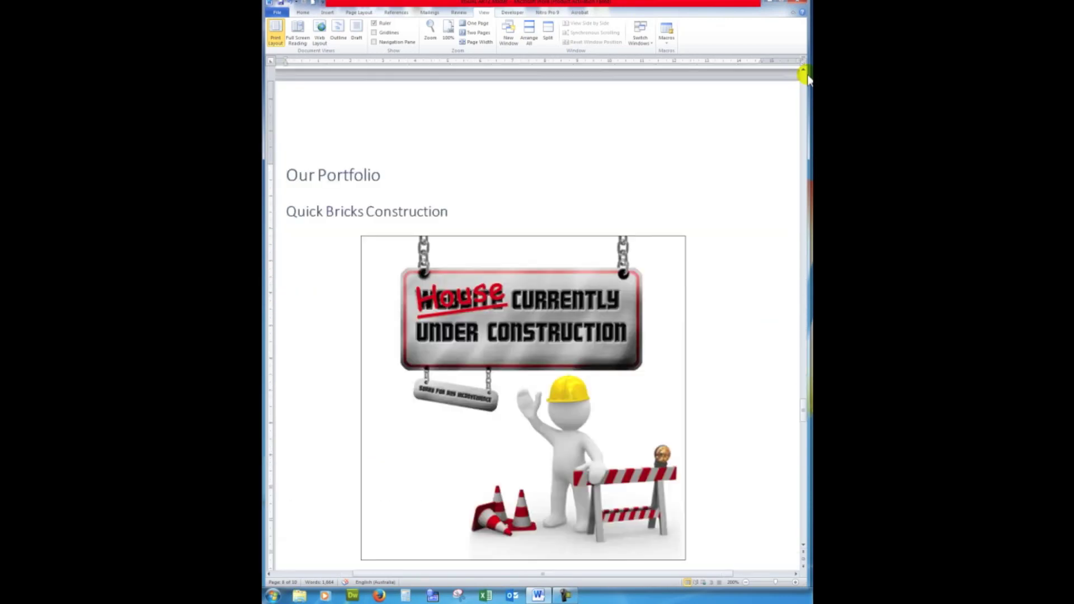